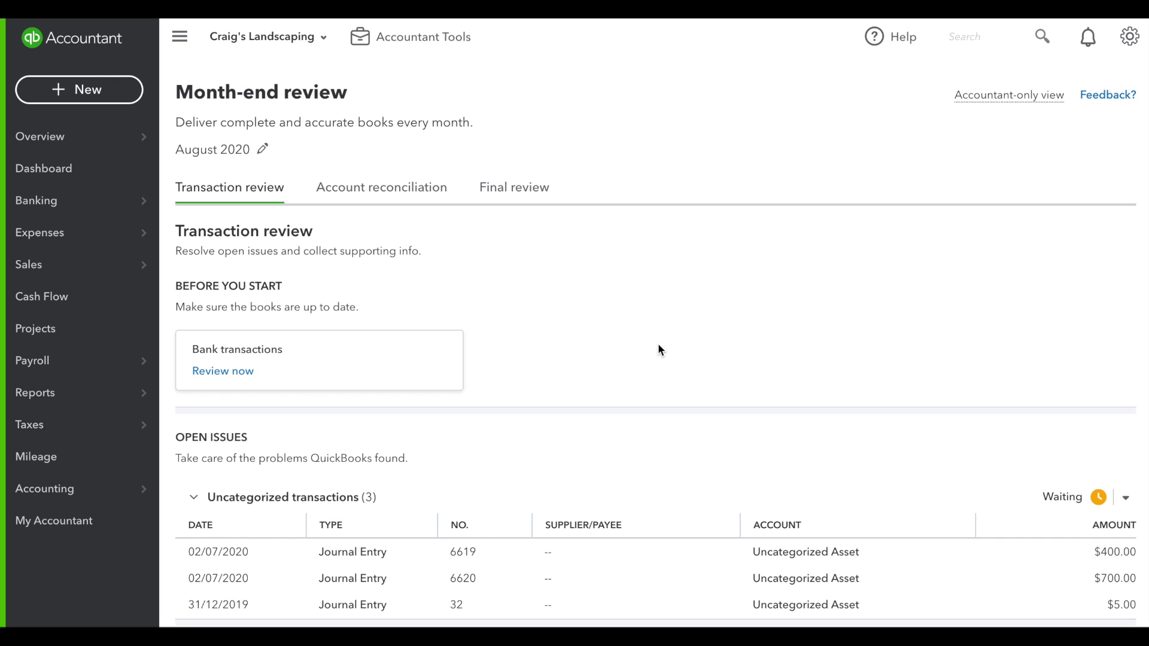
# Keep the review period at August 2020 and scroll down to transactions without payees.
pyautogui.click(264, 149)
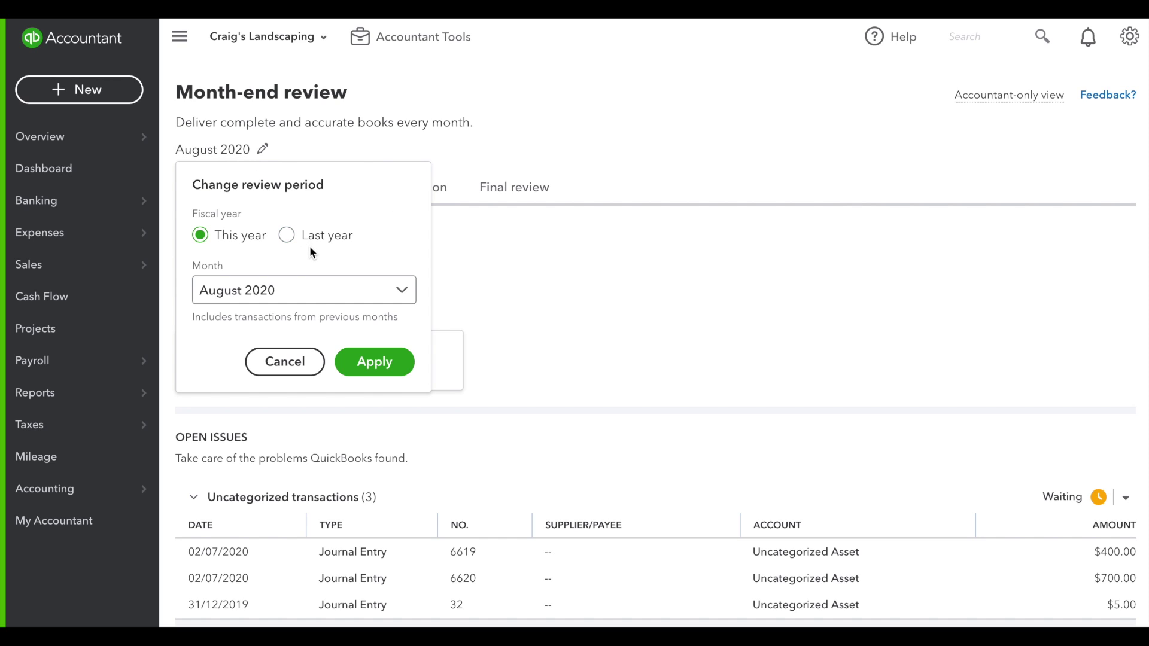
pyautogui.click(301, 352)
pyautogui.click(509, 305)
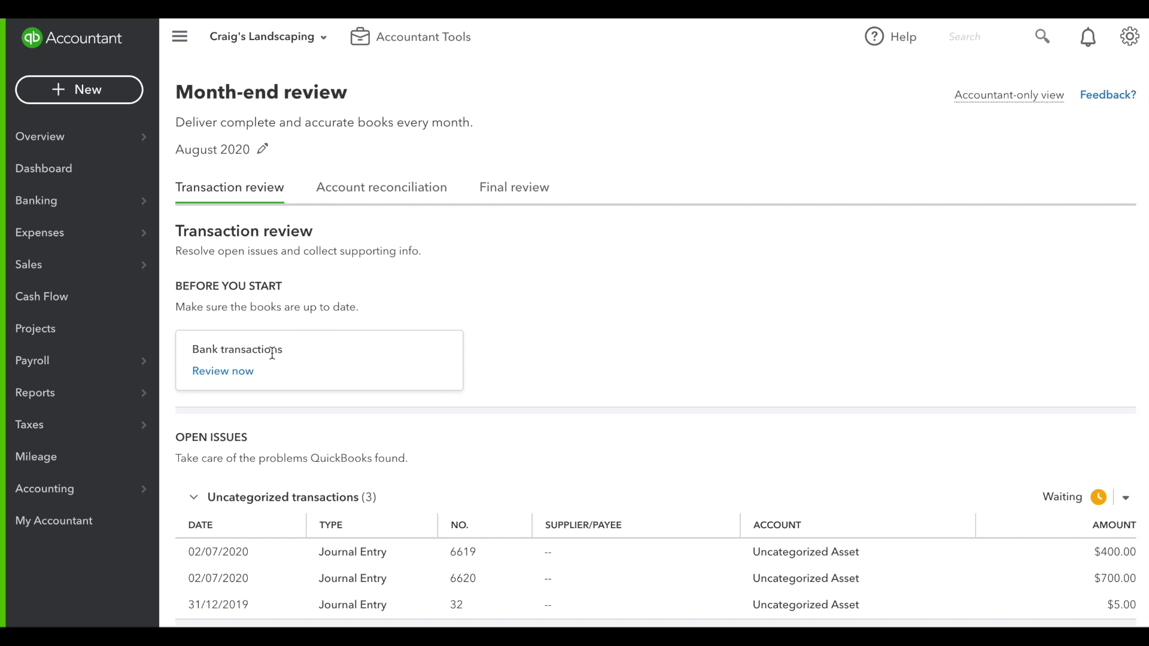
pyautogui.scroll(-2, 273, 353)
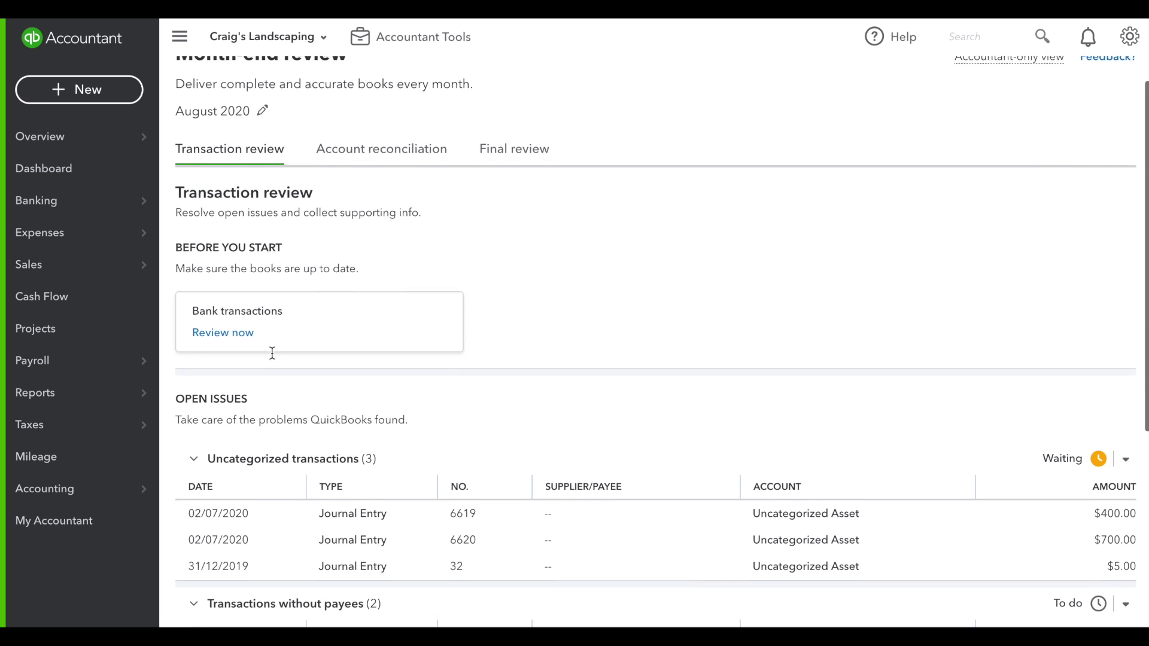
pyautogui.scroll(-3, 272, 354)
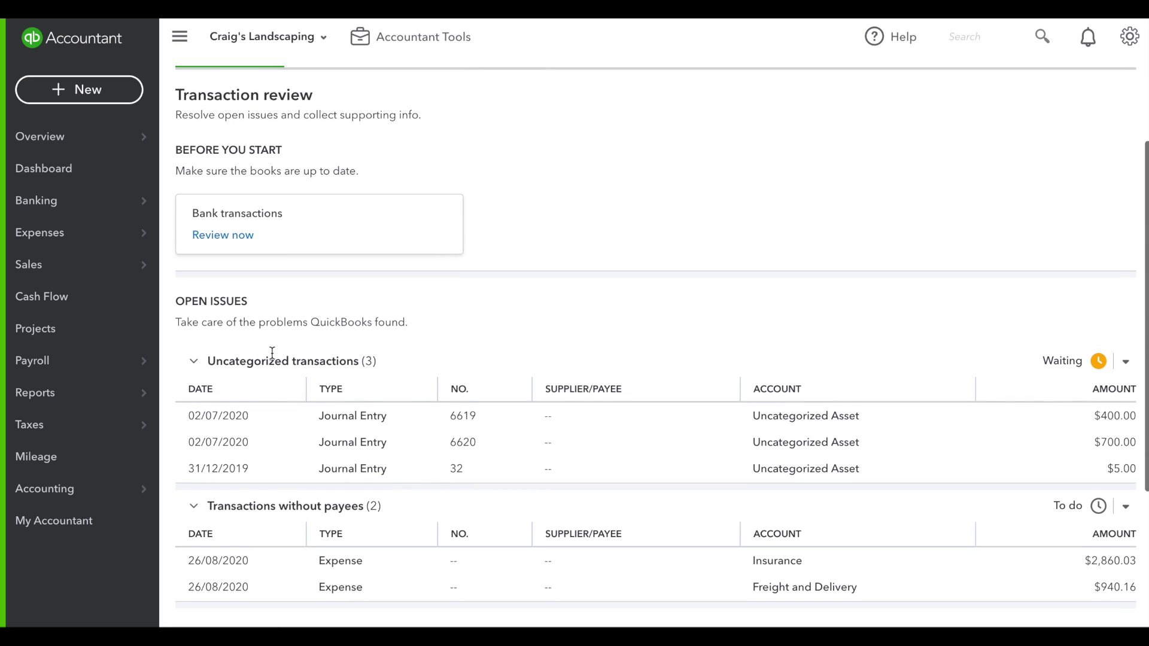
pyautogui.scroll(-1, 274, 359)
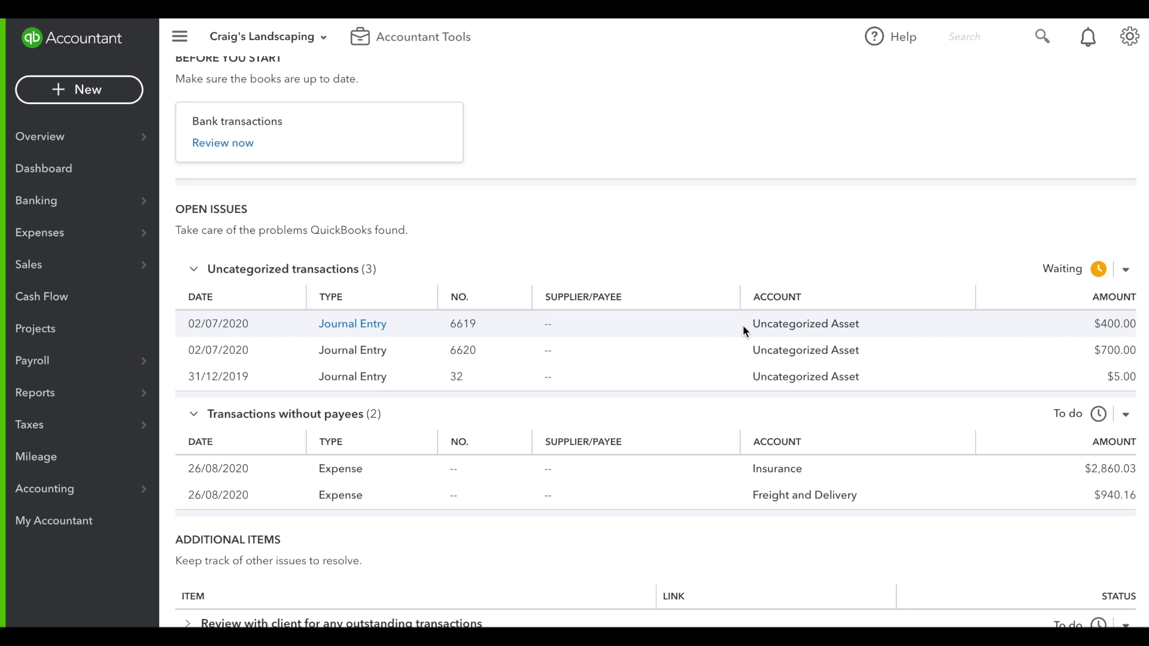
pyautogui.scroll(-1, 536, 438)
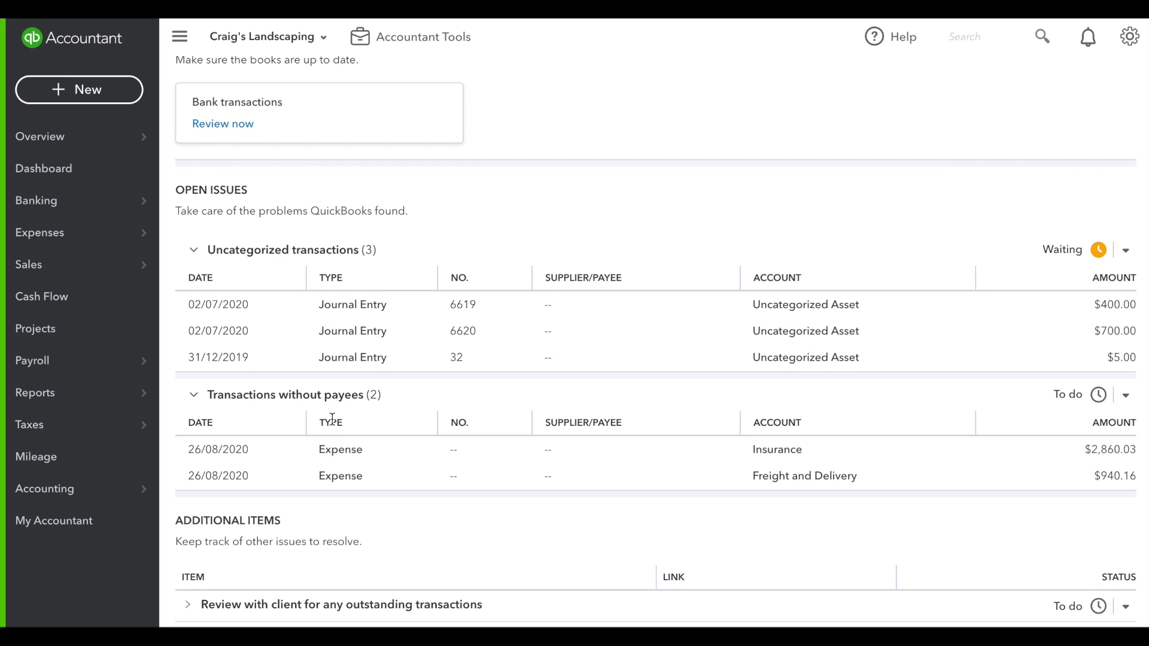
# Set P&O Insurance as payee on the $2,860.03 expense and save it.
pyautogui.click(340, 450)
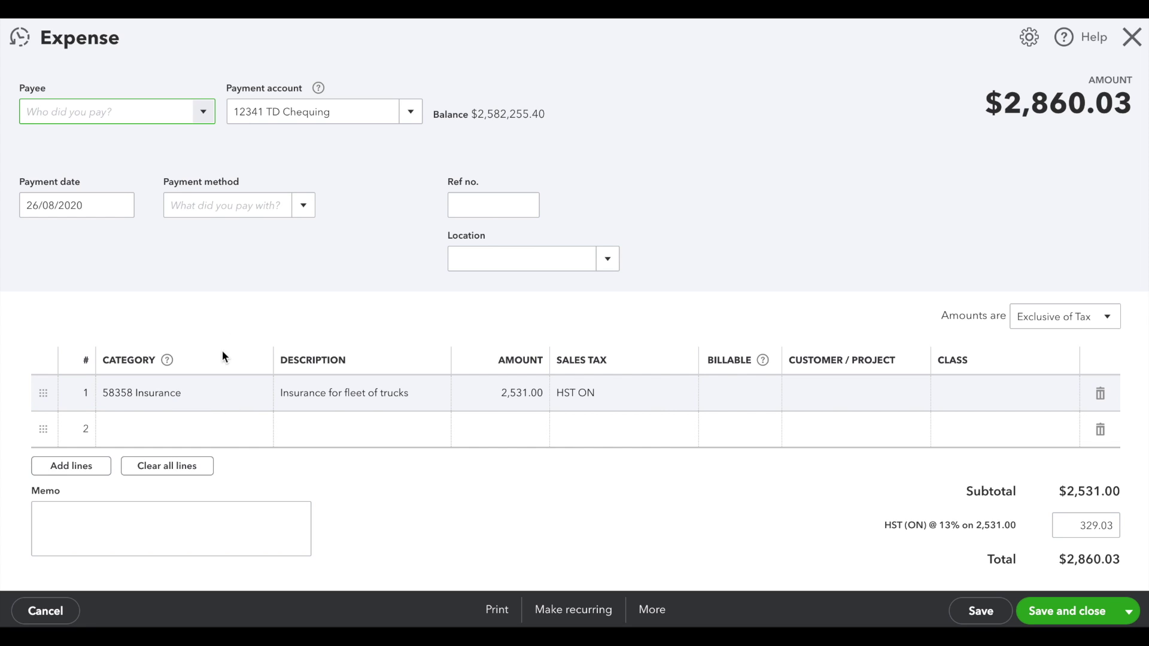
pyautogui.click(203, 112)
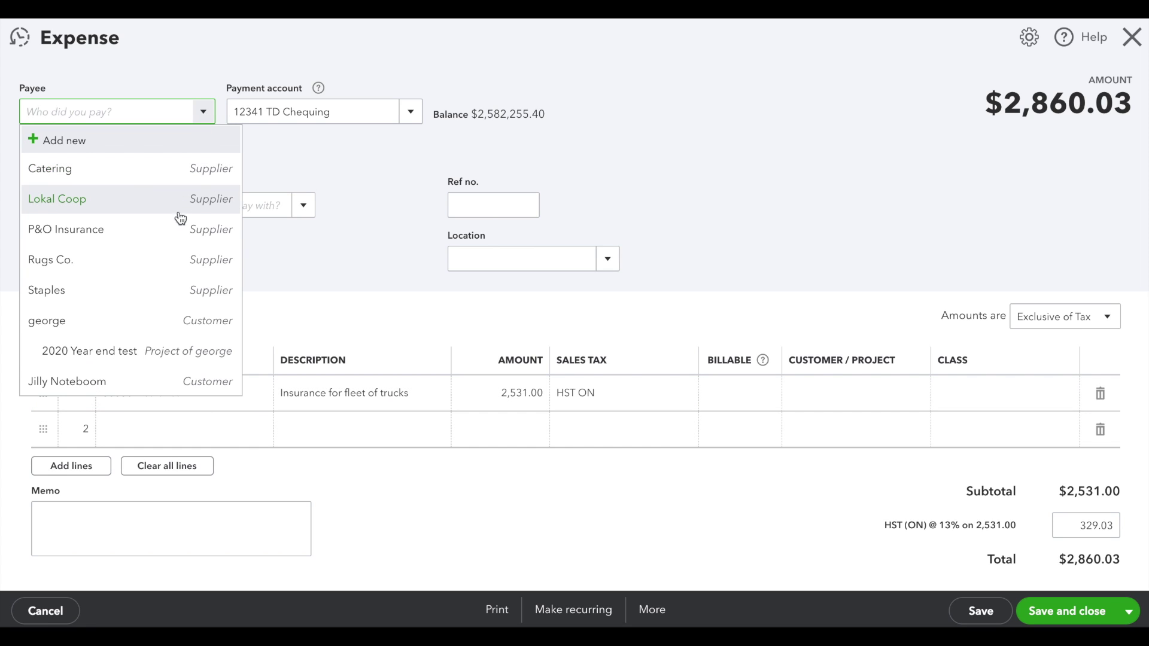
pyautogui.click(178, 230)
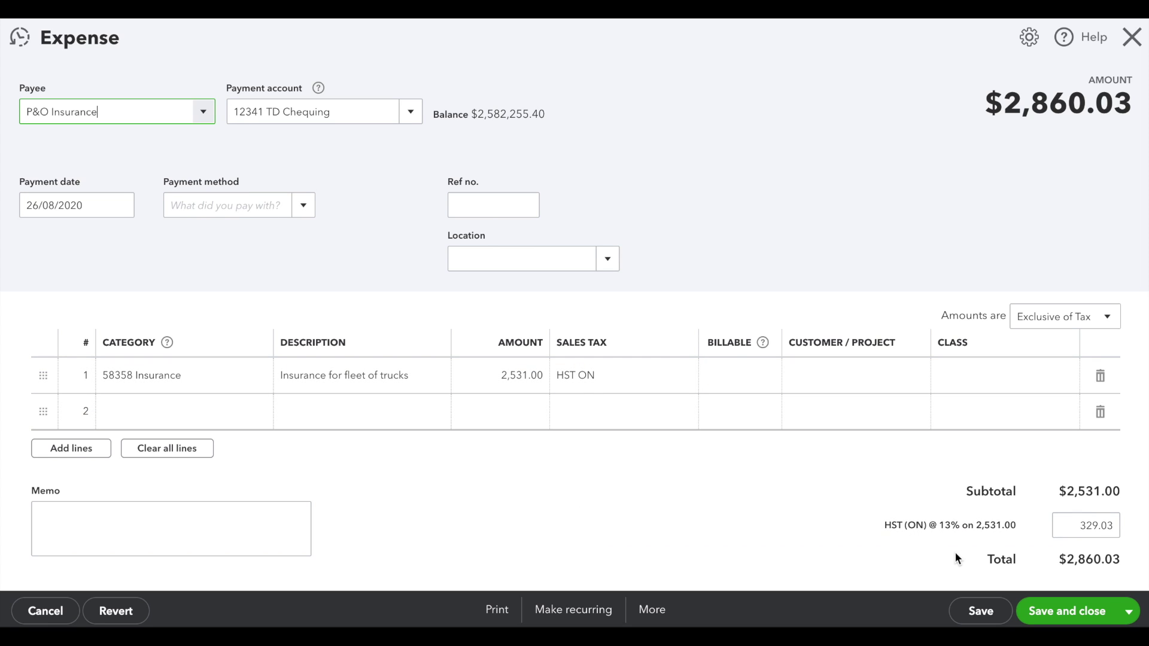
pyautogui.click(991, 611)
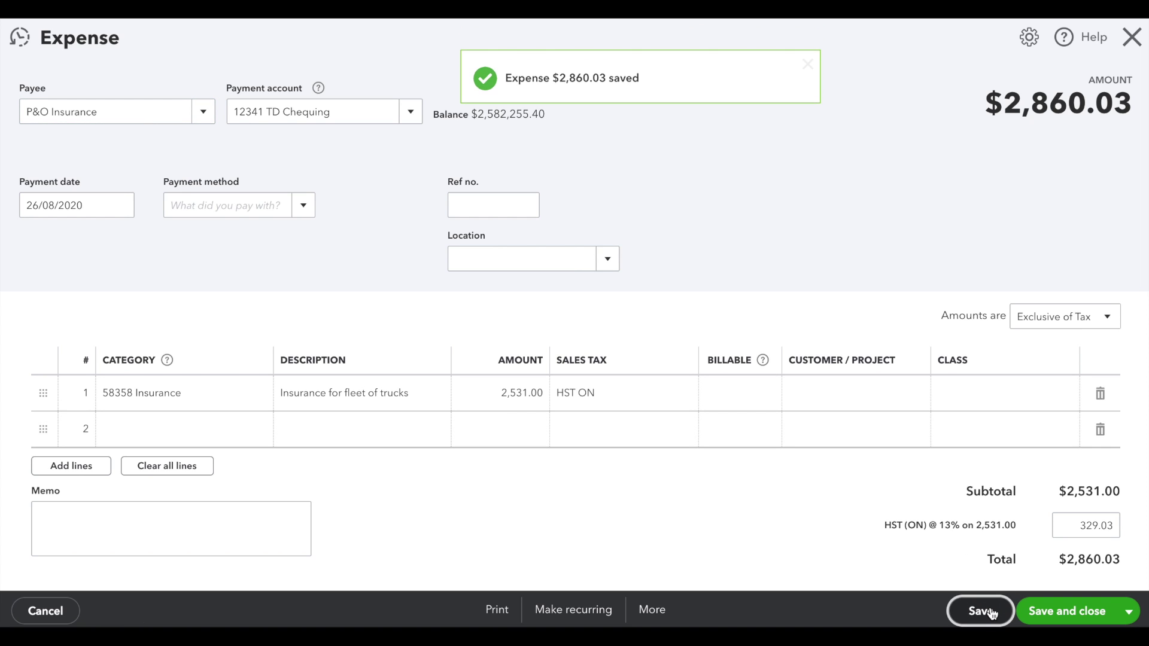
pyautogui.click(1131, 38)
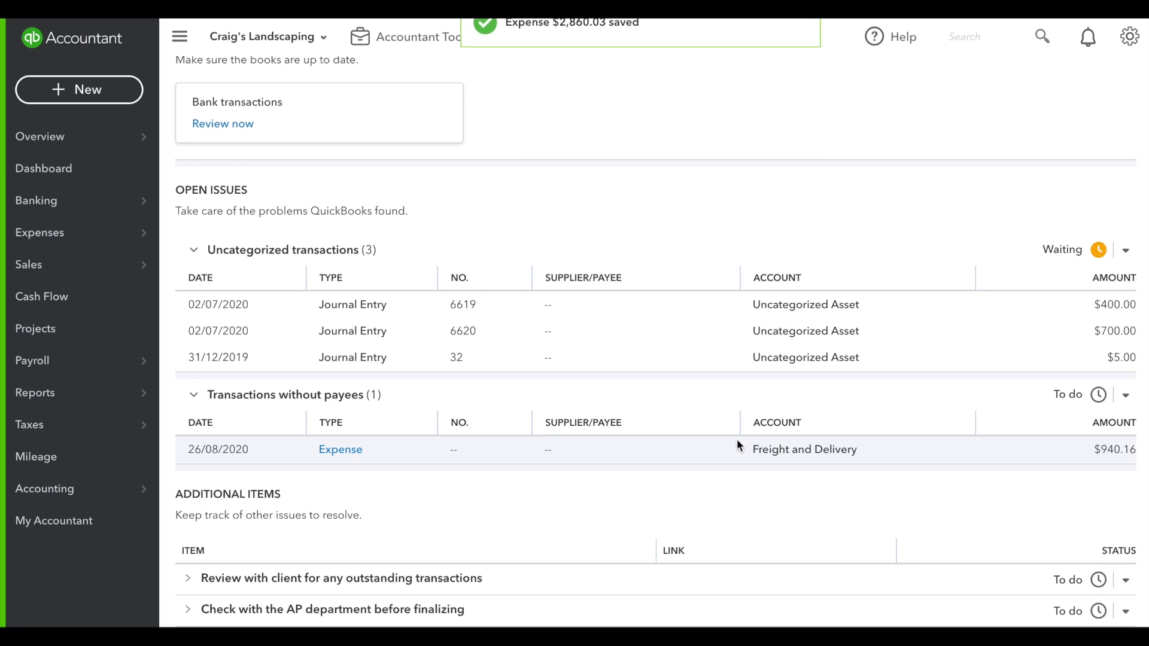
# Add a new additional item named 'Workpapers is updated with the latest statements'.
pyautogui.scroll(-1, 738, 440)
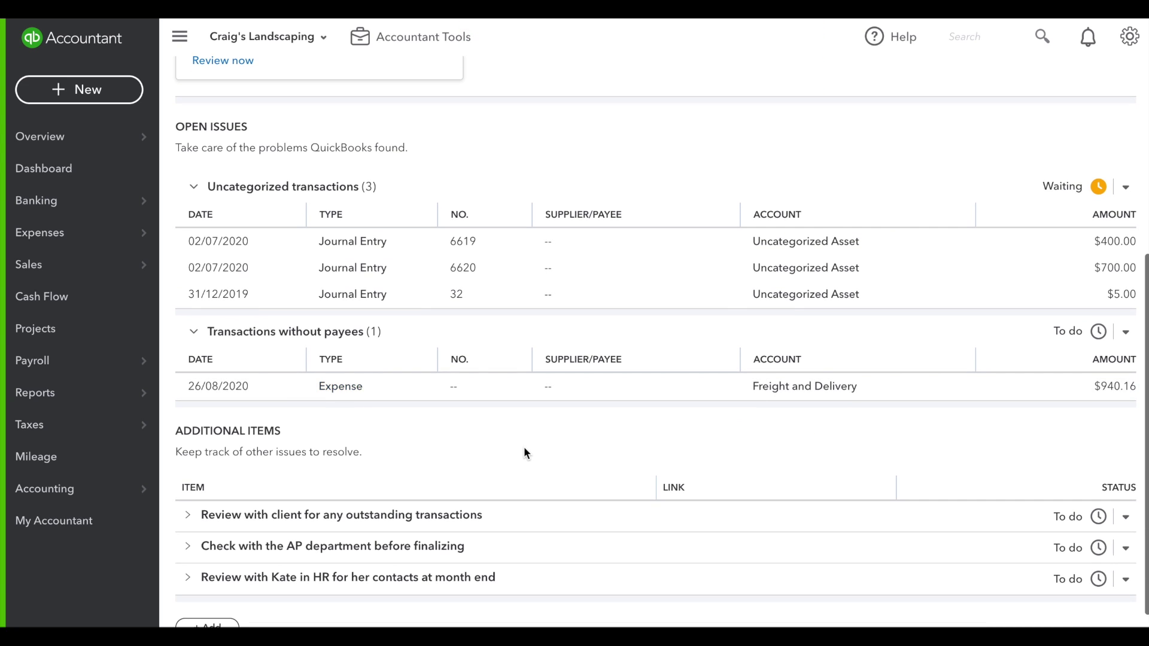
pyautogui.scroll(-1, 523, 449)
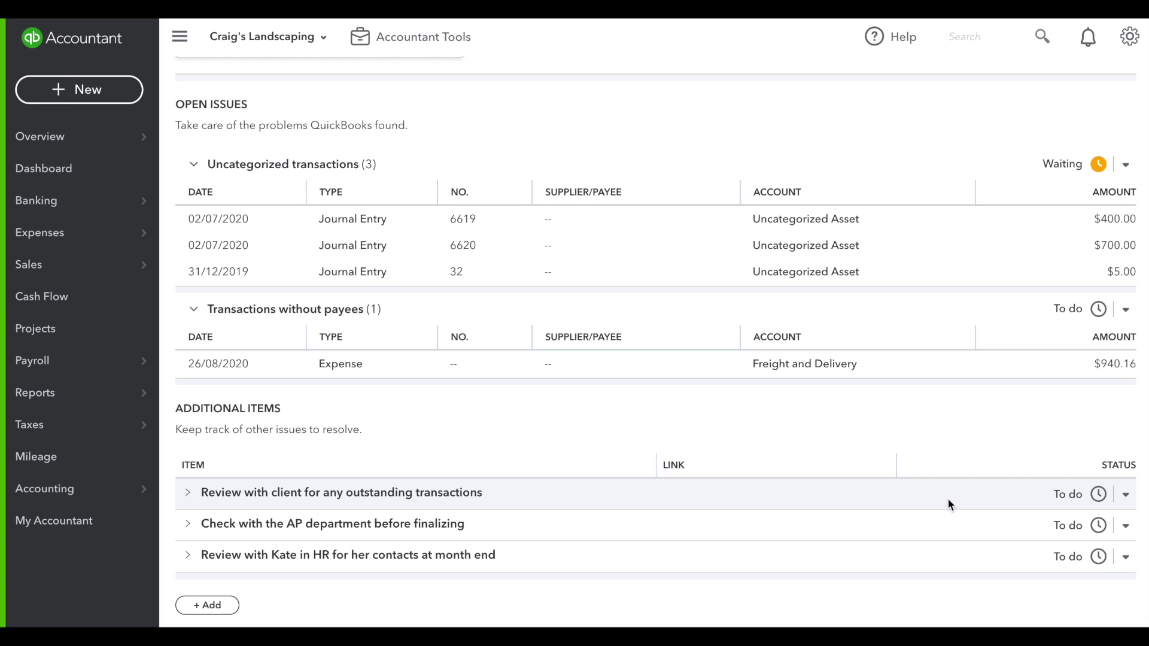
pyautogui.click(220, 606)
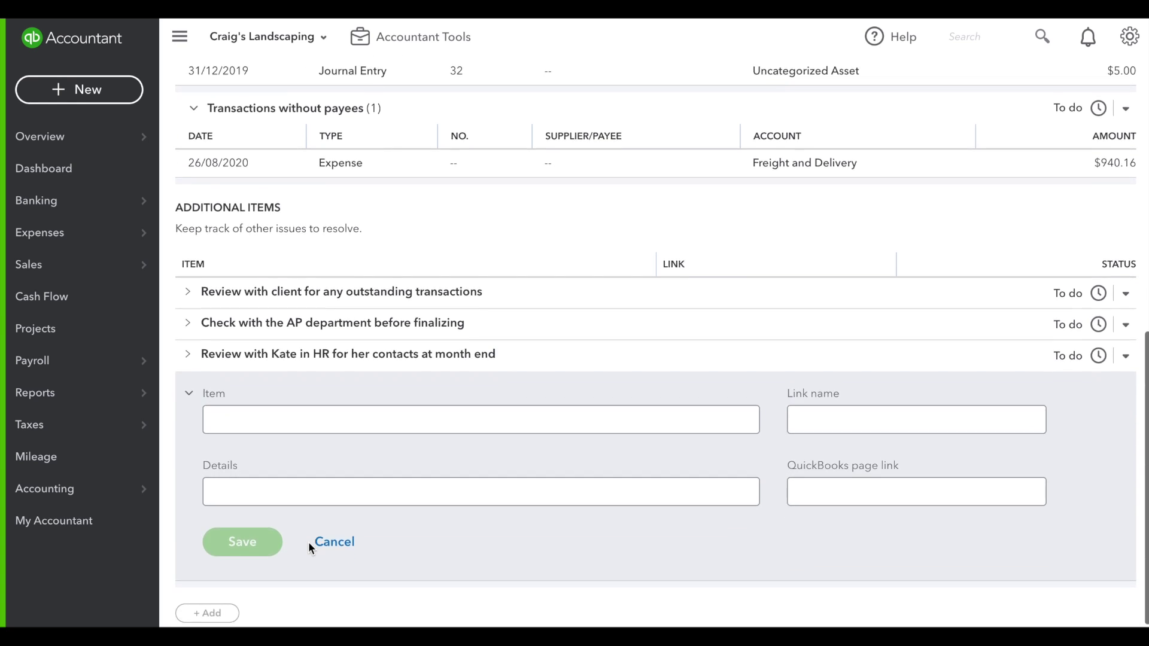
pyautogui.click(328, 420)
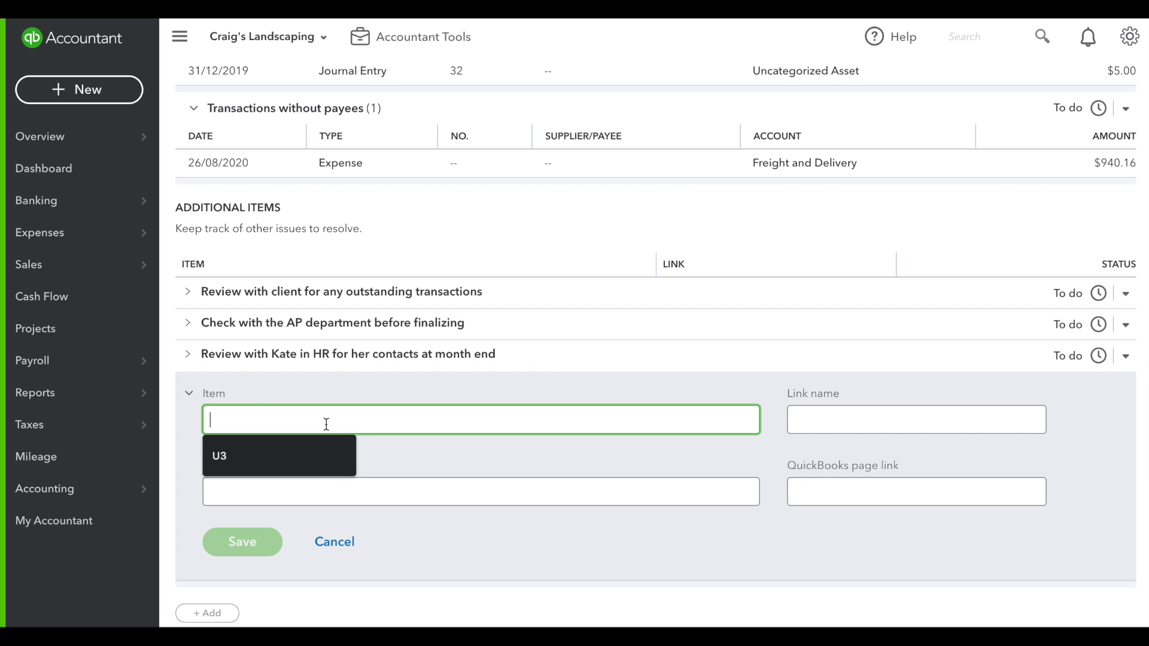
pyautogui.write('Workap')
pyautogui.press('BackSpace')
pyautogui.press('BackSpace')
pyautogui.write('pa')
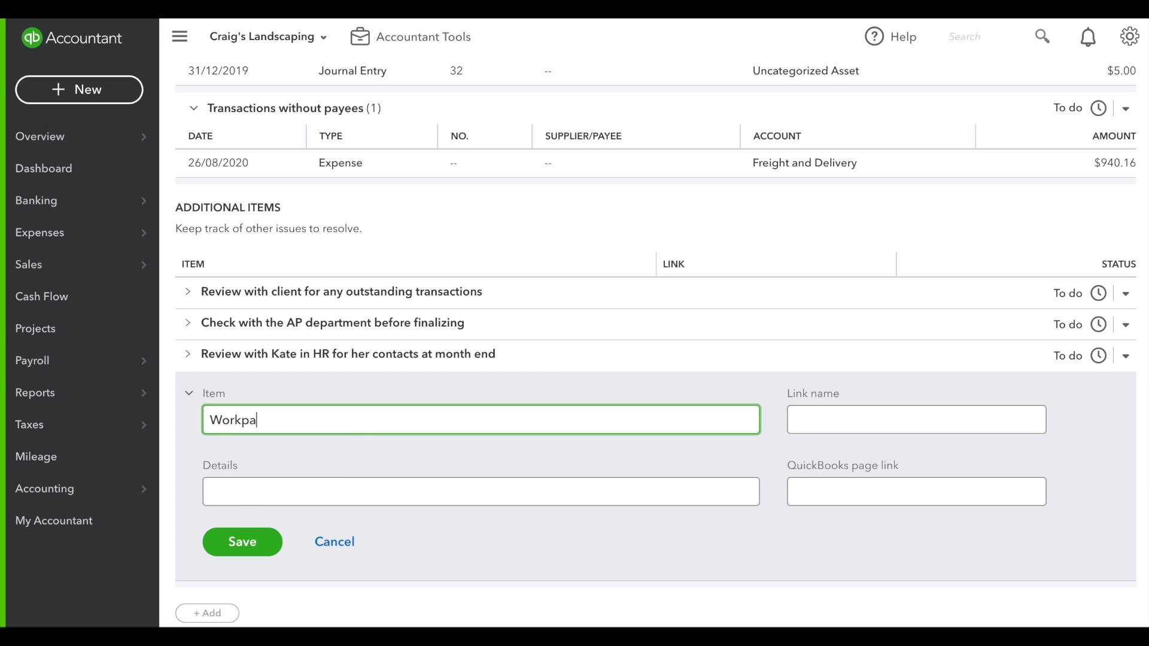
pyautogui.write('pers is update')
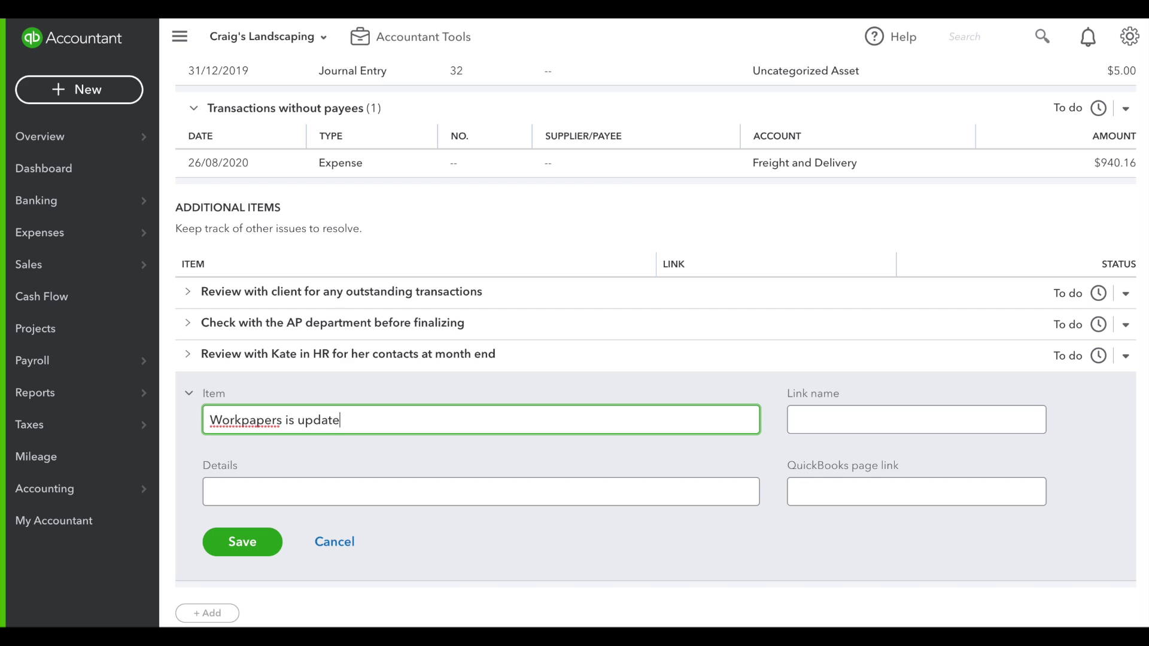
pyautogui.write('d with the latest statements')
pyautogui.press('Tab')
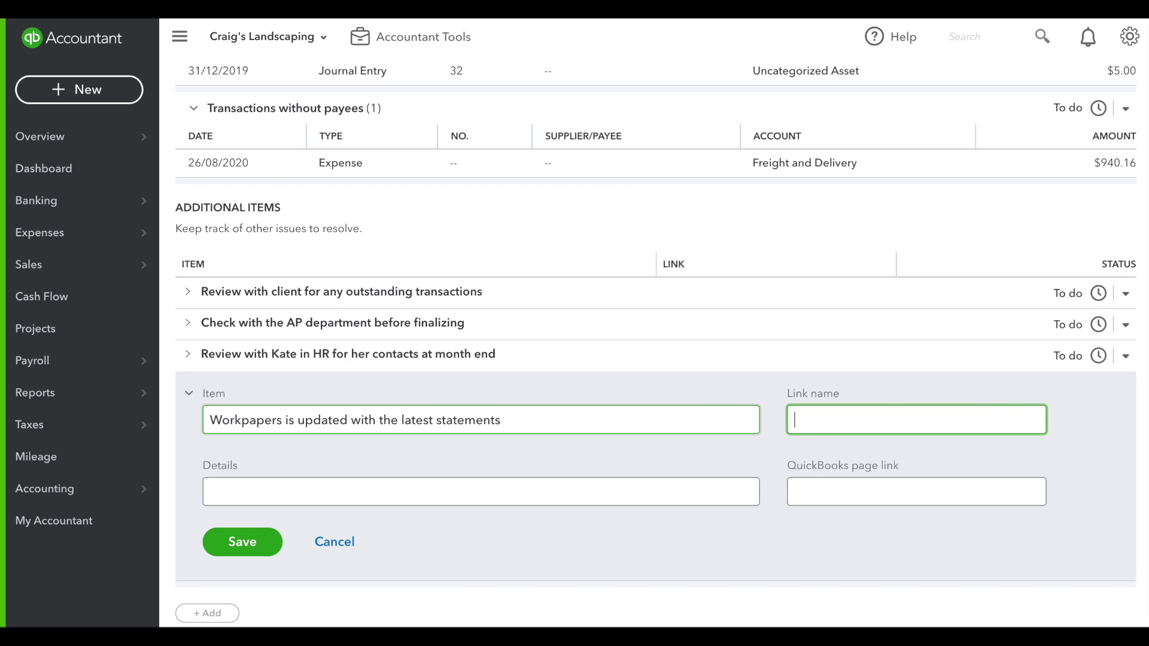
# Give the item the details 'Add bank statements' and the link name 'Workpapers'.
pyautogui.click(313, 485)
pyautogui.write('Add')
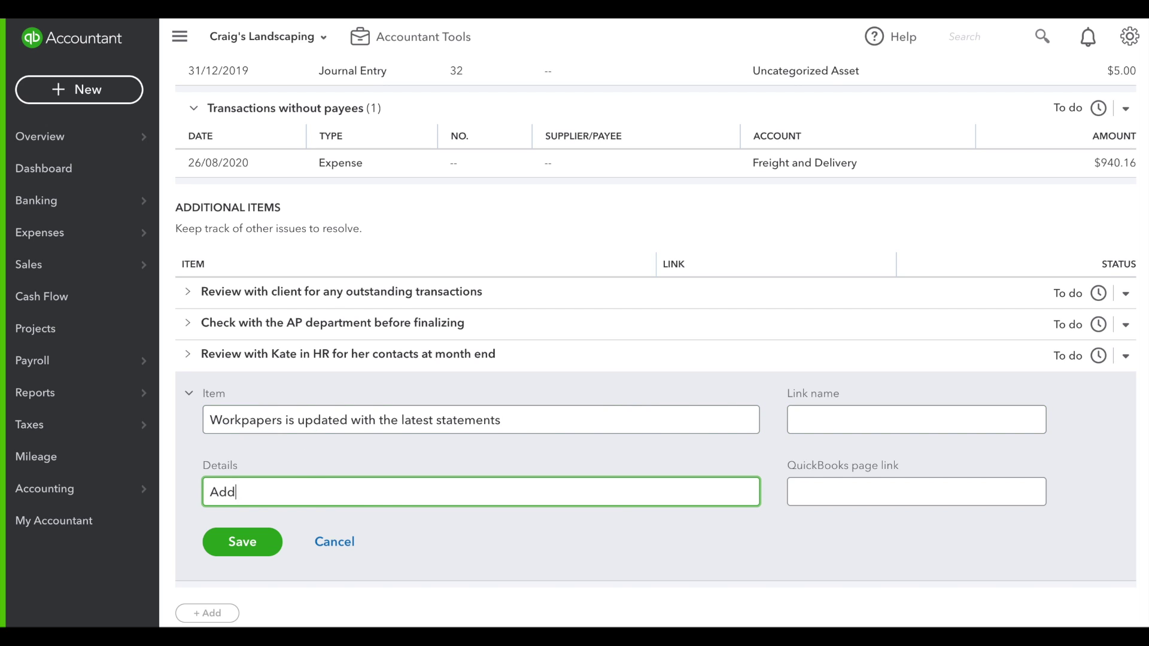
pyautogui.write(' bank statements')
pyautogui.click(815, 426)
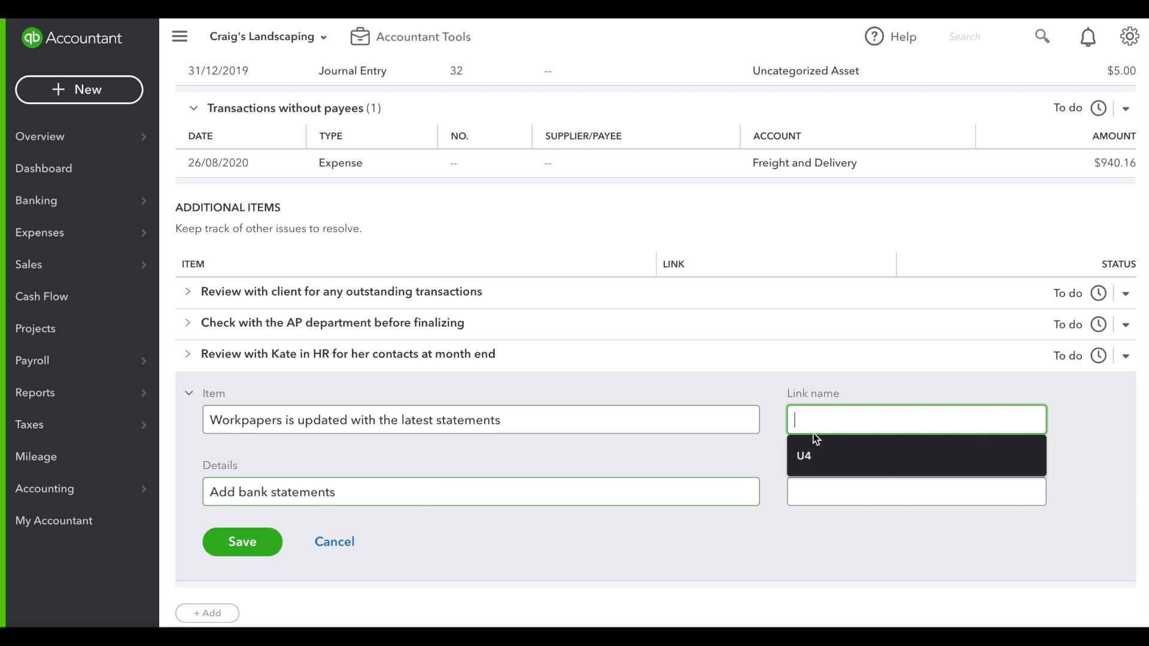
pyautogui.write('Workpapers')
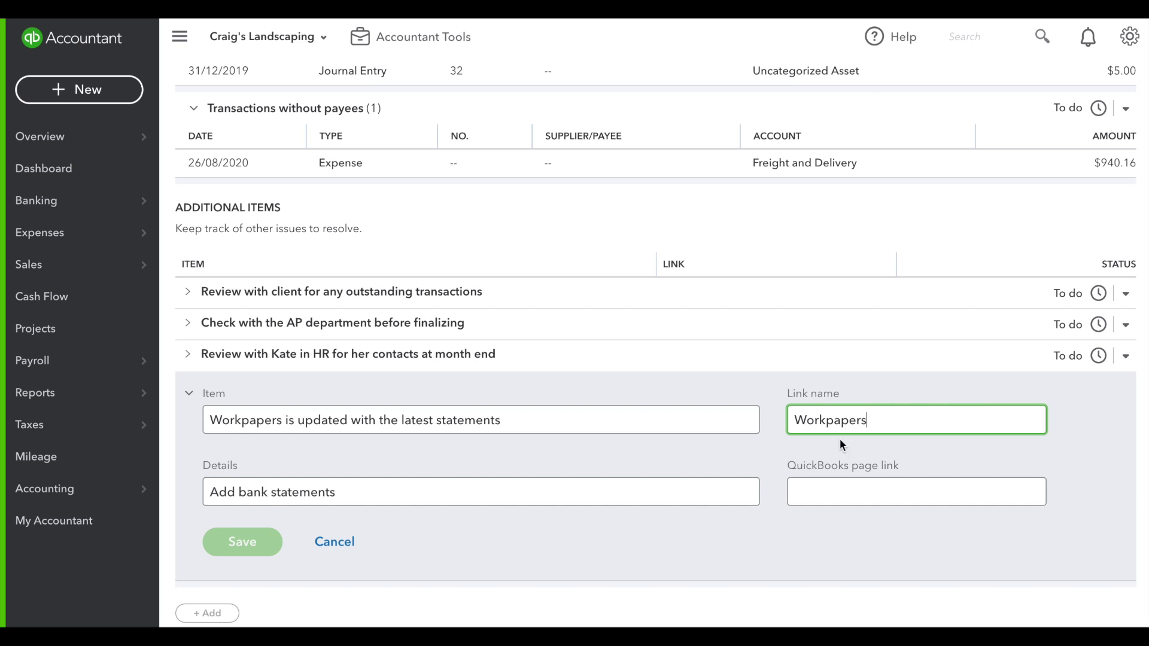
pyautogui.click(853, 486)
pyautogui.click(439, 44)
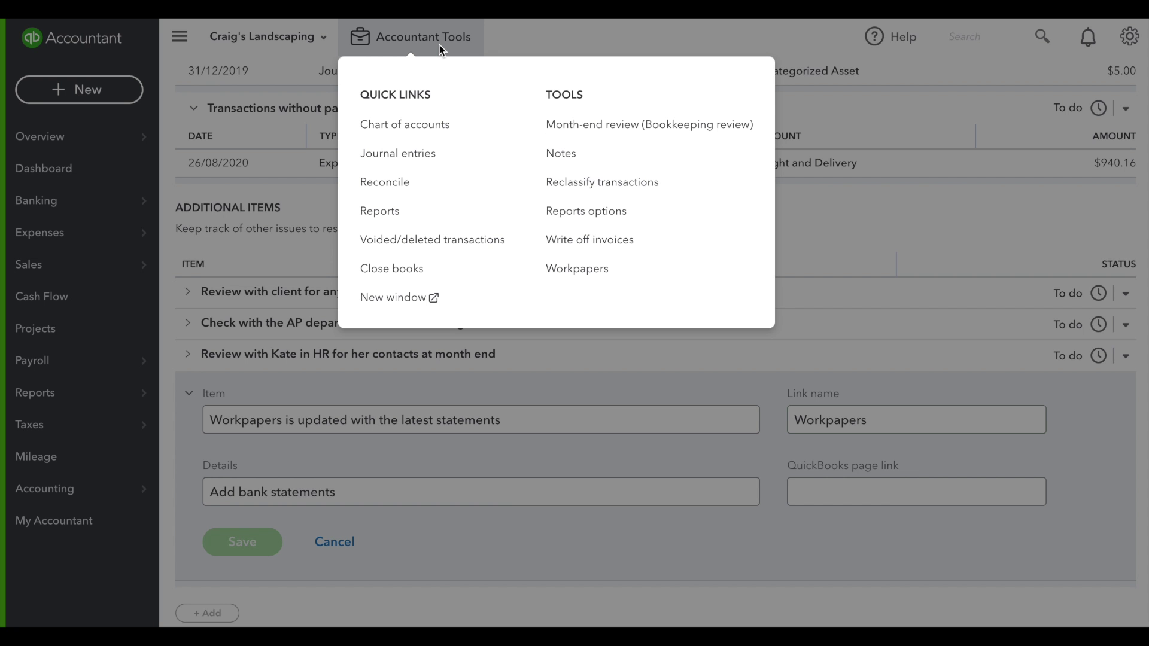
# Paste the Workpapers tool's copied address as the item's page link and save the item.
pyautogui.rightClick(578, 278)
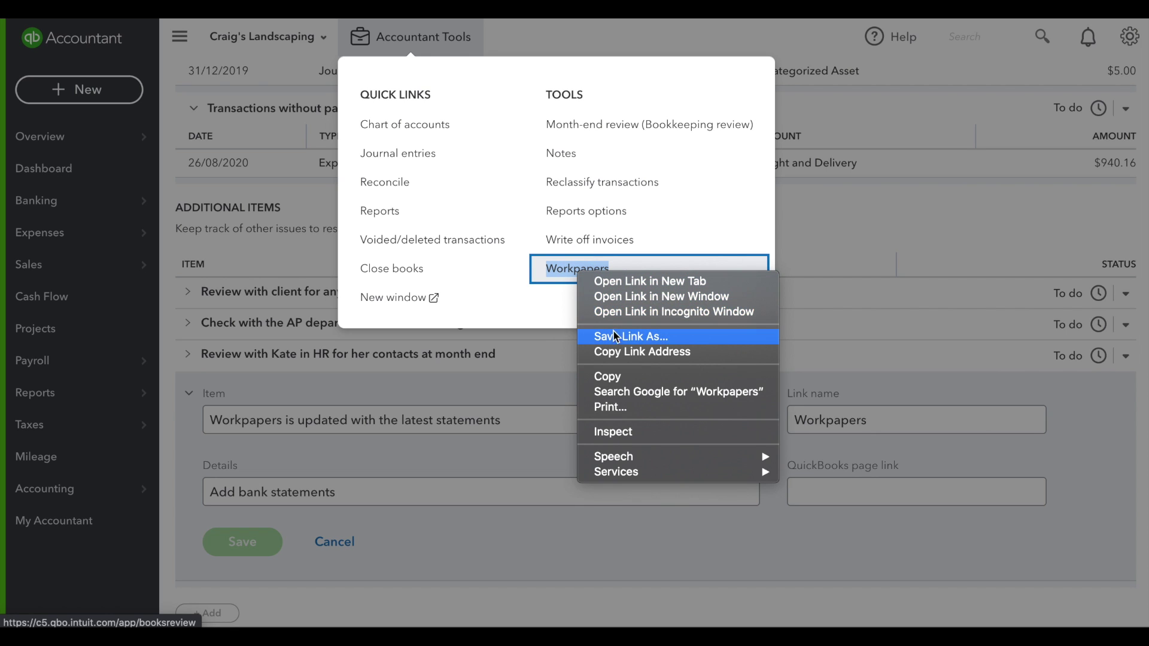
pyautogui.click(598, 354)
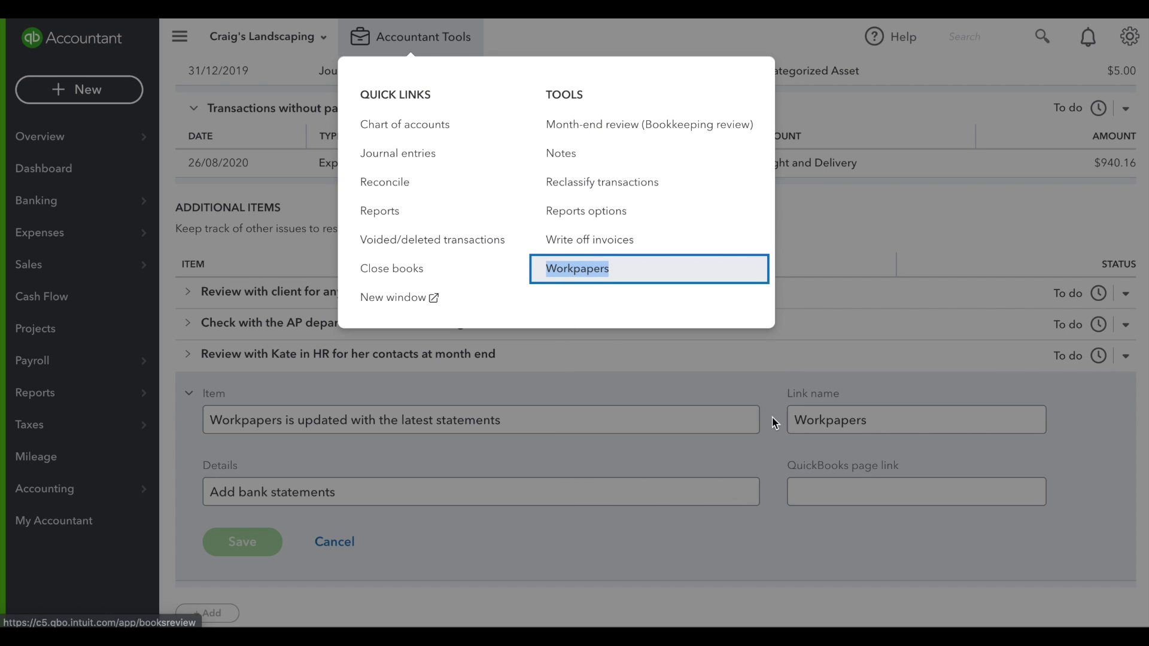
pyautogui.click(818, 476)
pyautogui.click(821, 490)
pyautogui.hotkey('ctrl', 'v')
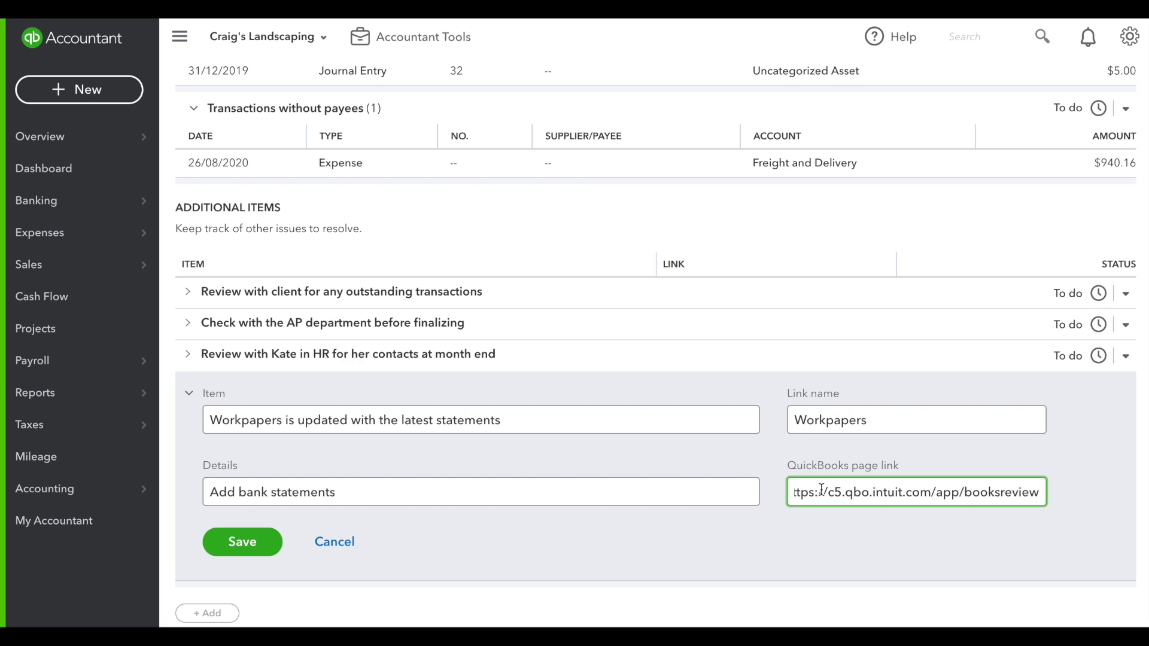
pyautogui.click(240, 541)
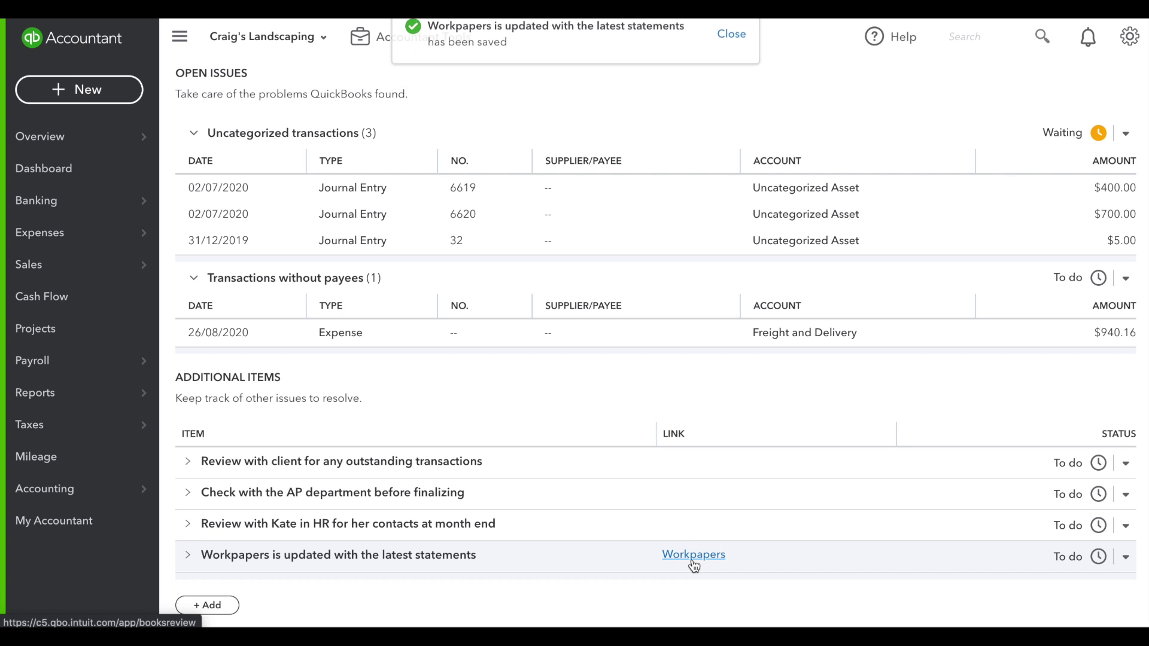
pyautogui.scroll(6, 684, 433)
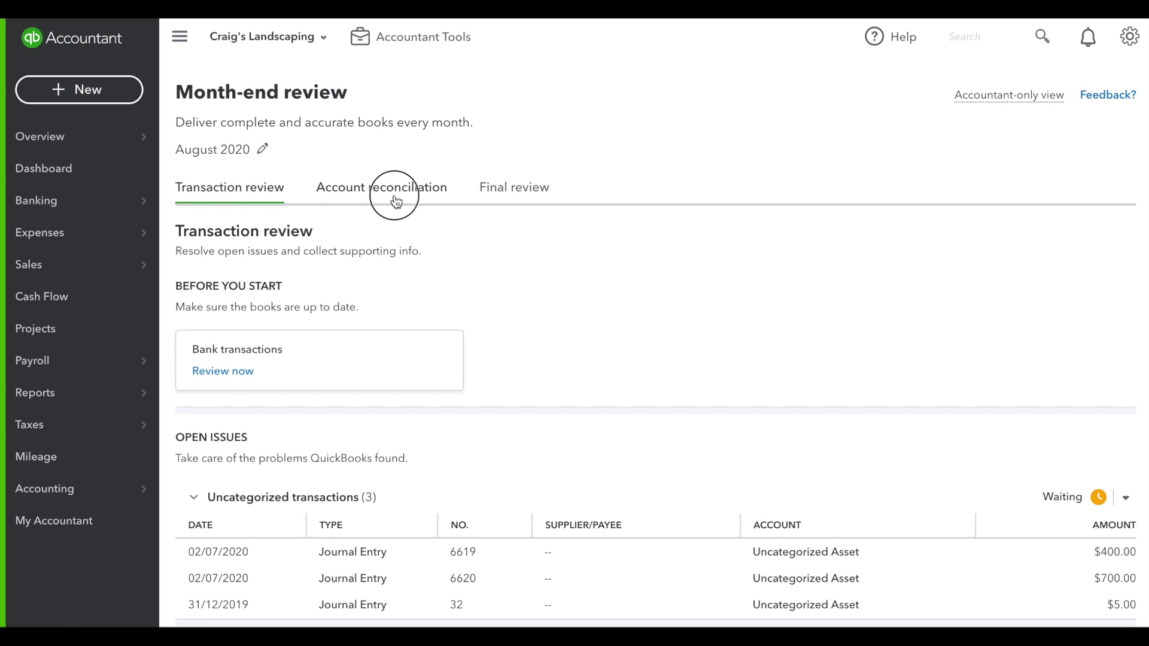
# On the Account reconciliation tab, set Bank and credit card accounts to Waiting.
pyautogui.click(365, 198)
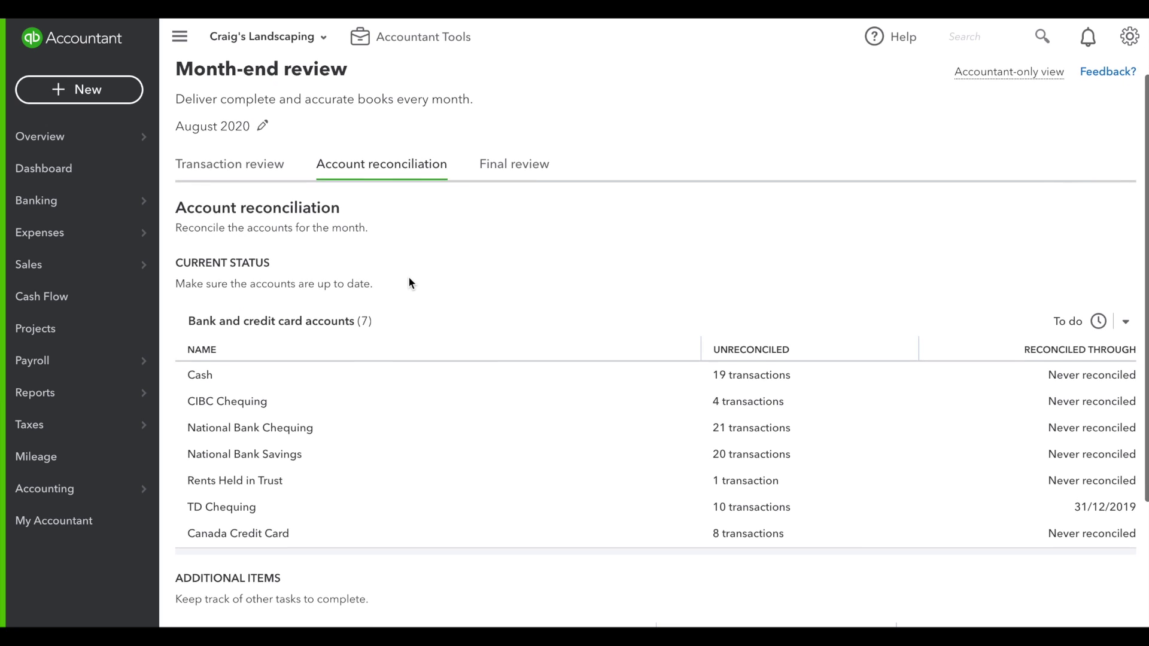
pyautogui.scroll(-1, 411, 282)
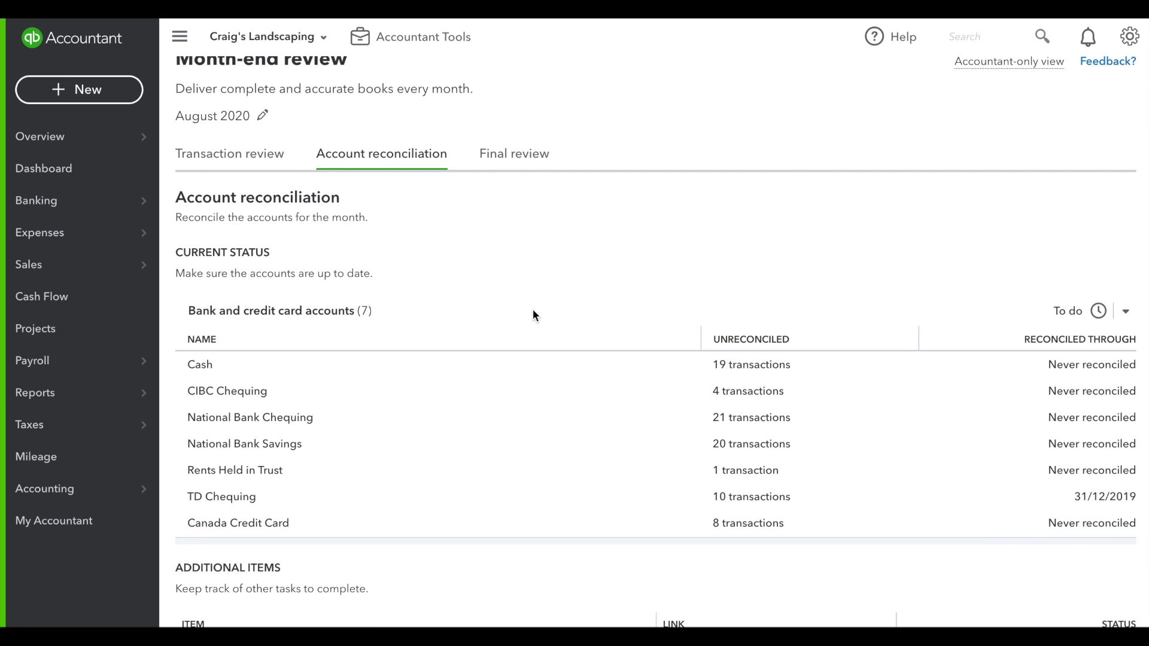
pyautogui.scroll(-1, 534, 310)
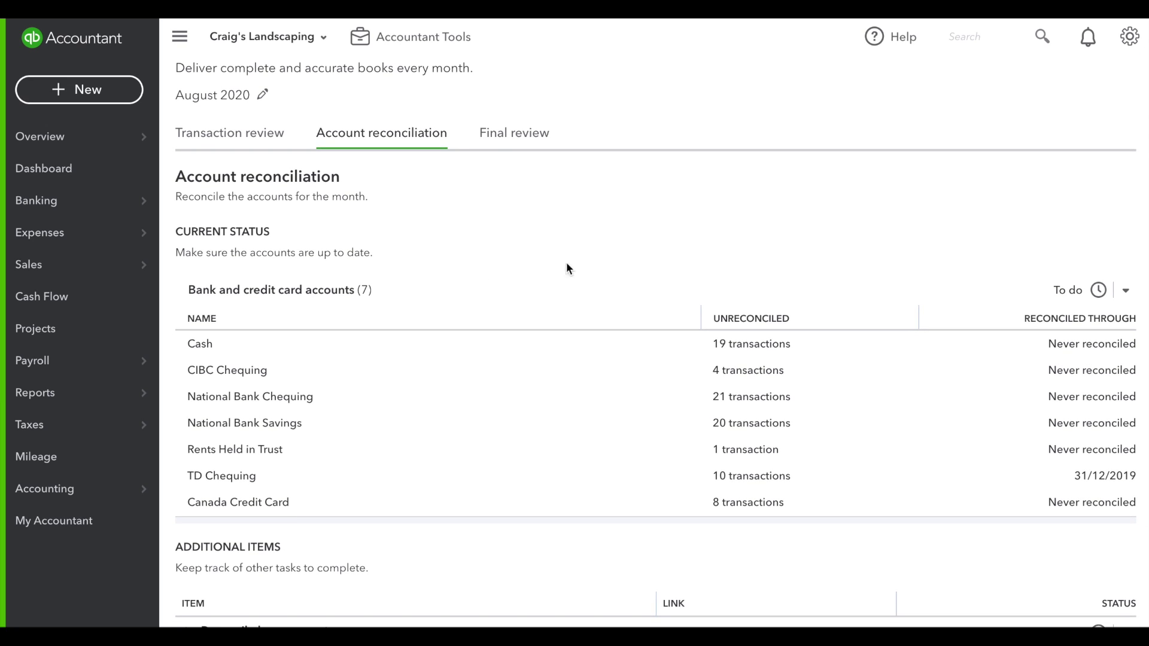
pyautogui.click(1124, 291)
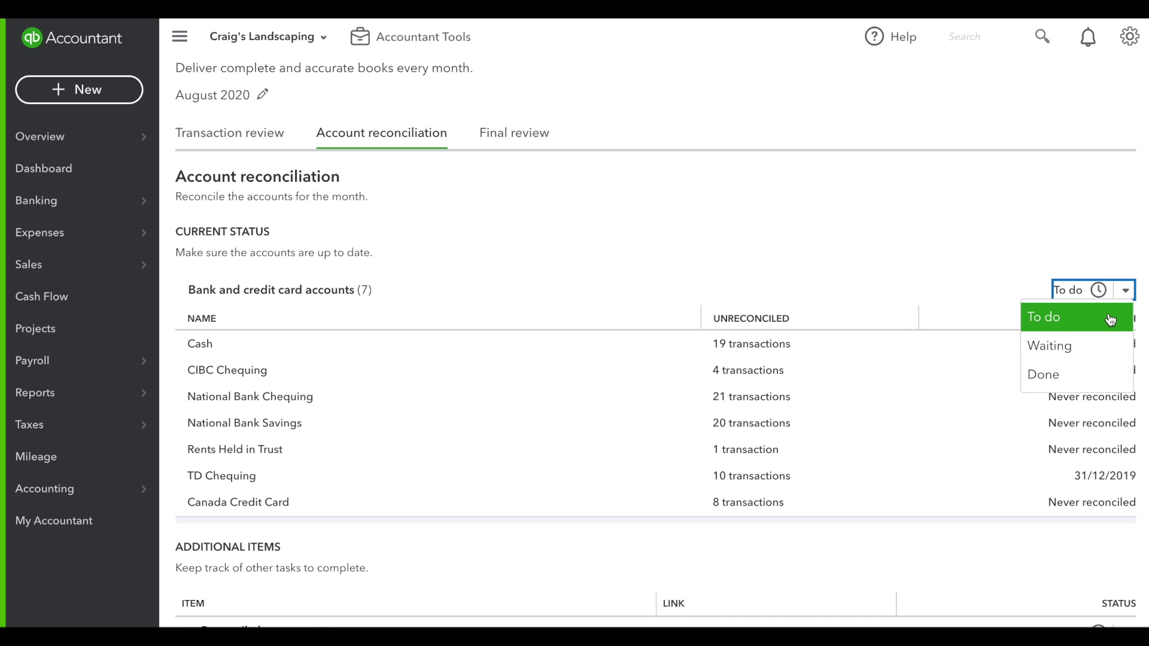
pyautogui.click(1097, 345)
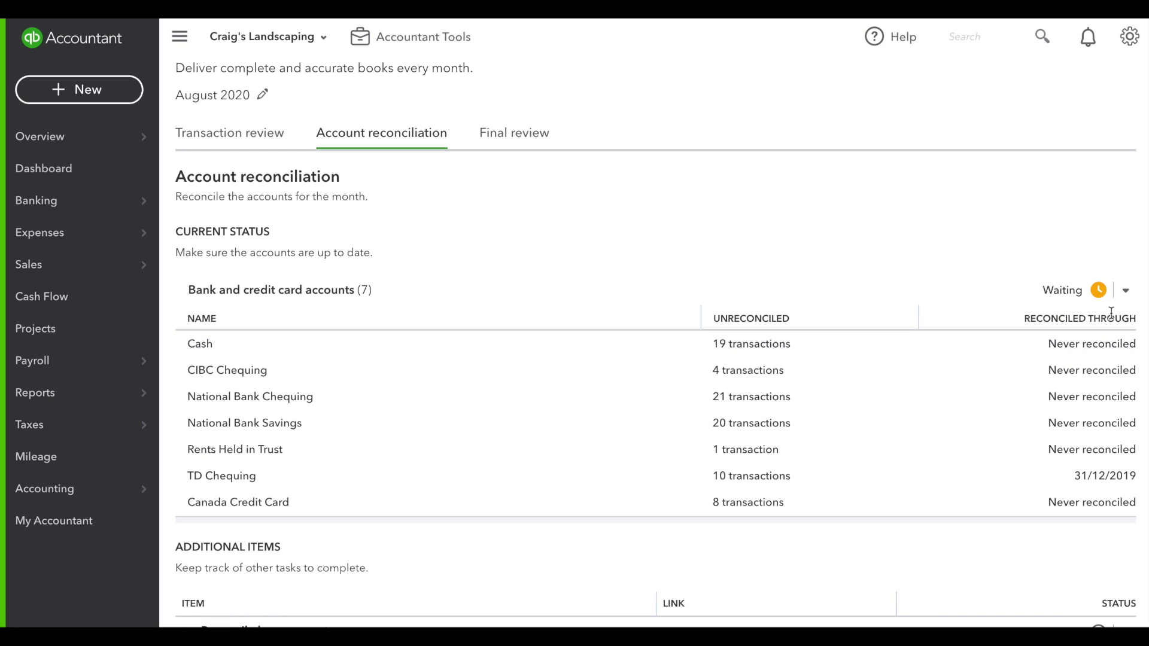
# Mark Reconcile loan accounts as Done.
pyautogui.scroll(-3, 1101, 350)
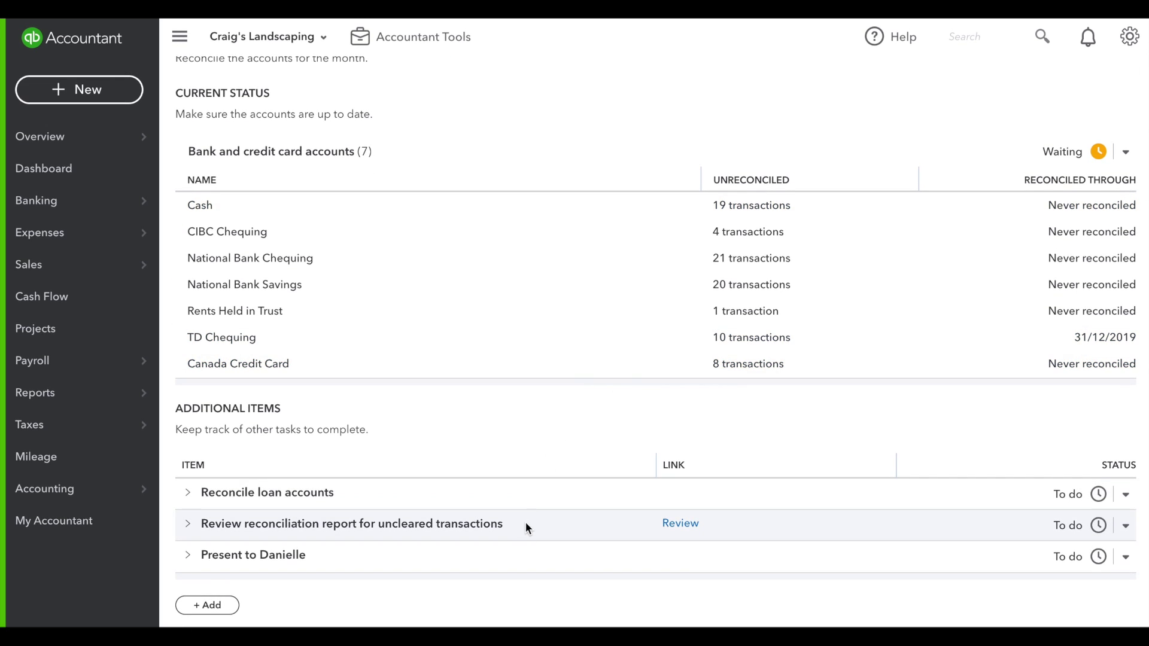
pyautogui.click(1124, 497)
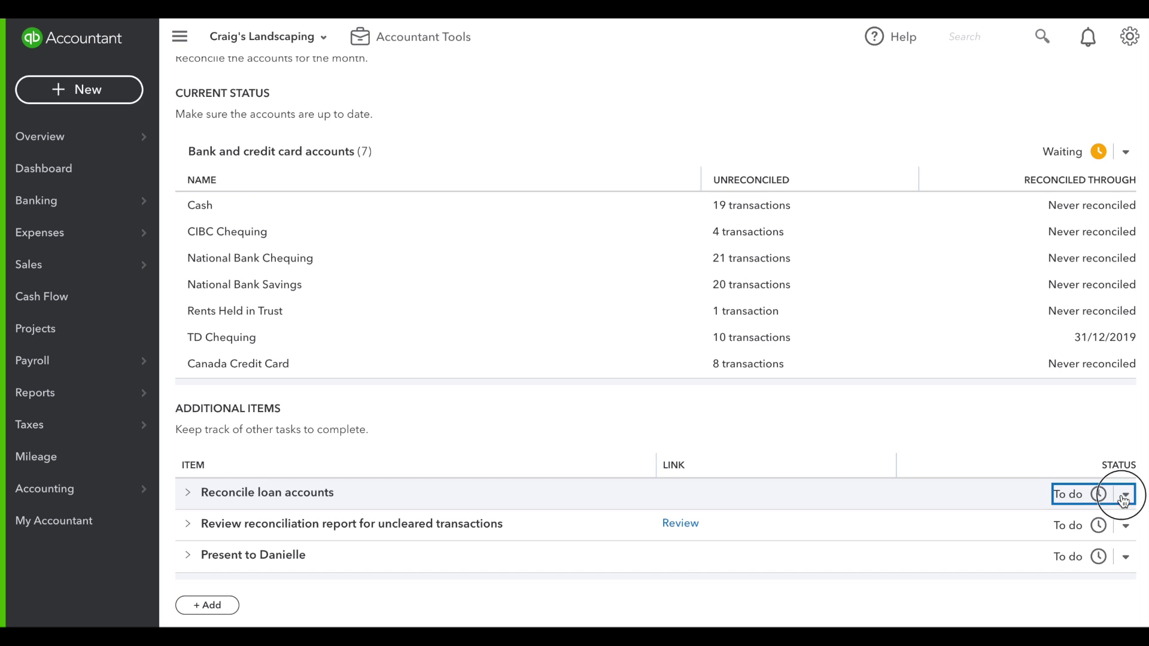
pyautogui.click(1103, 578)
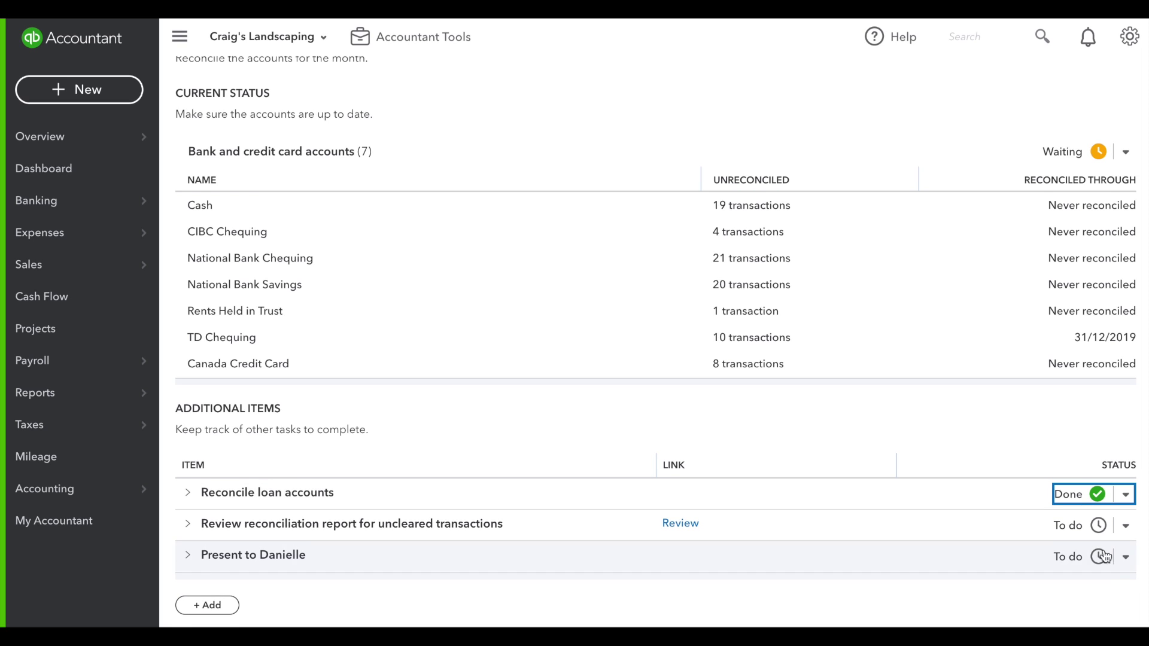
pyautogui.click(1081, 443)
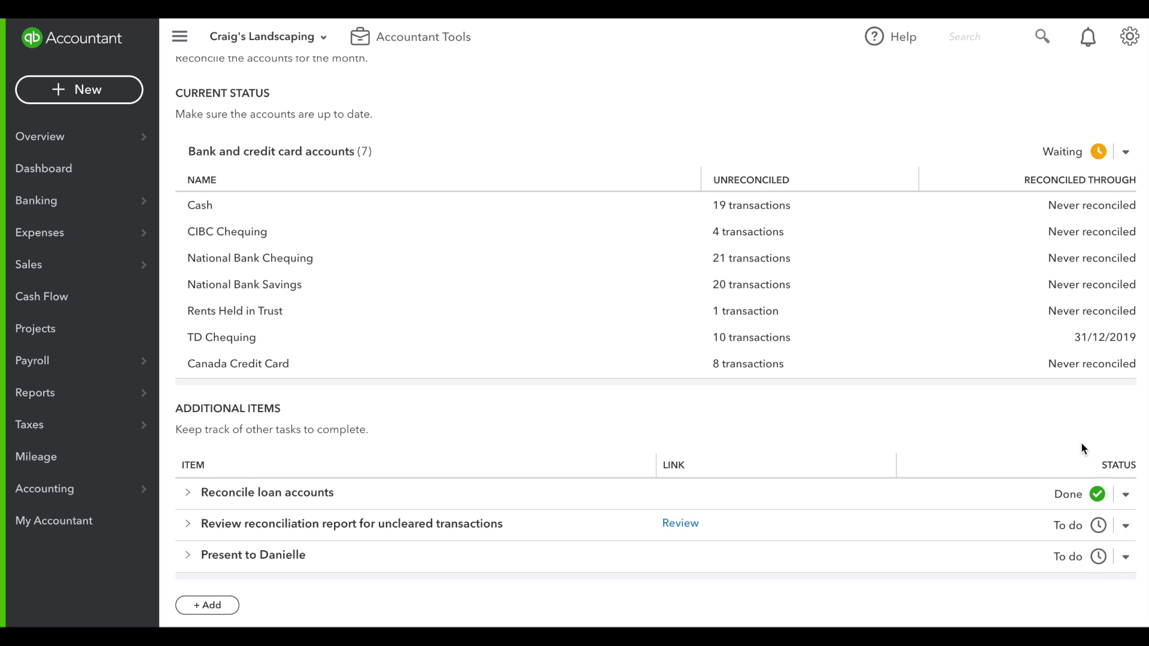
# Switch to the Final review tab listing the five August 2020 reports marked To do.
pyautogui.scroll(3, 876, 396)
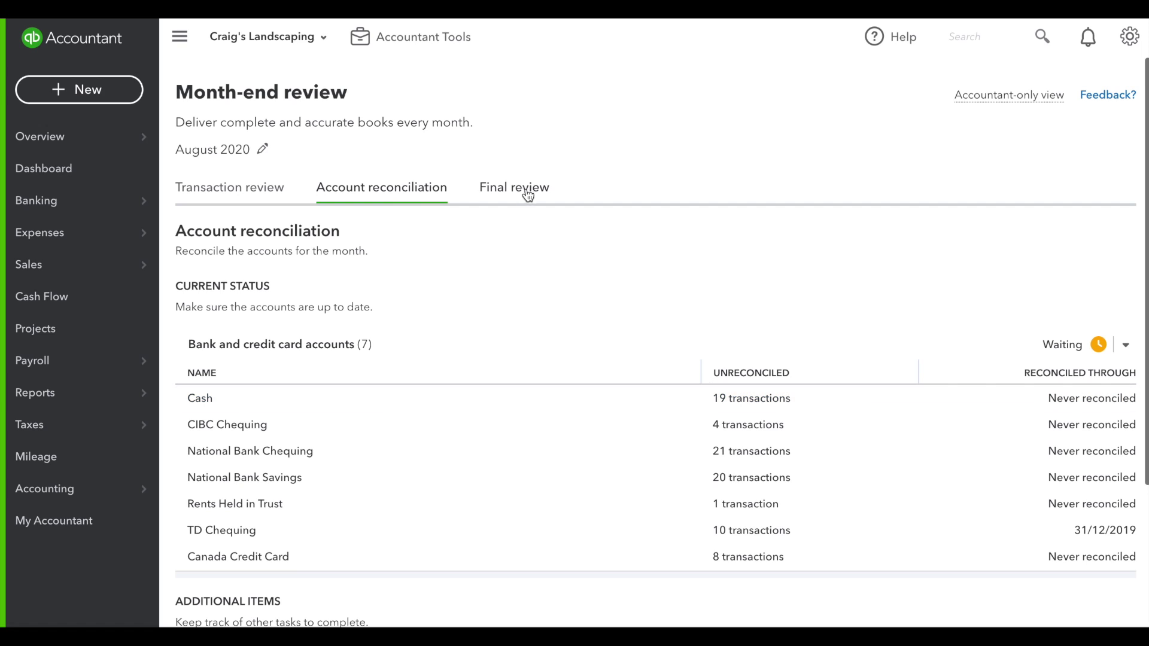
pyautogui.click(526, 191)
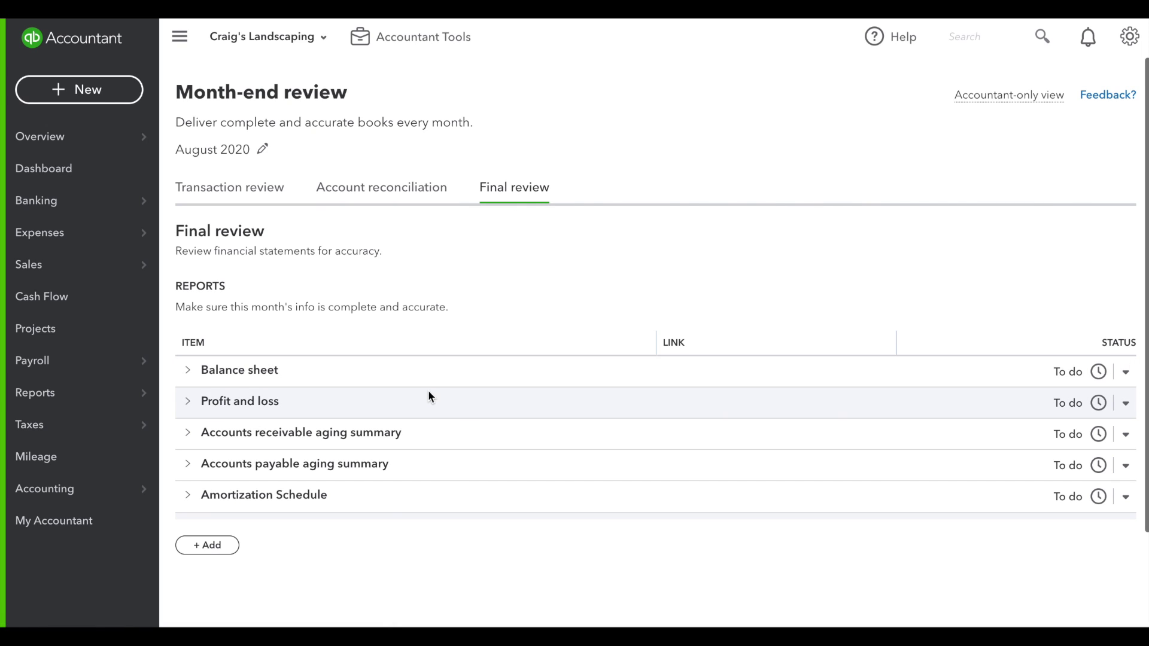